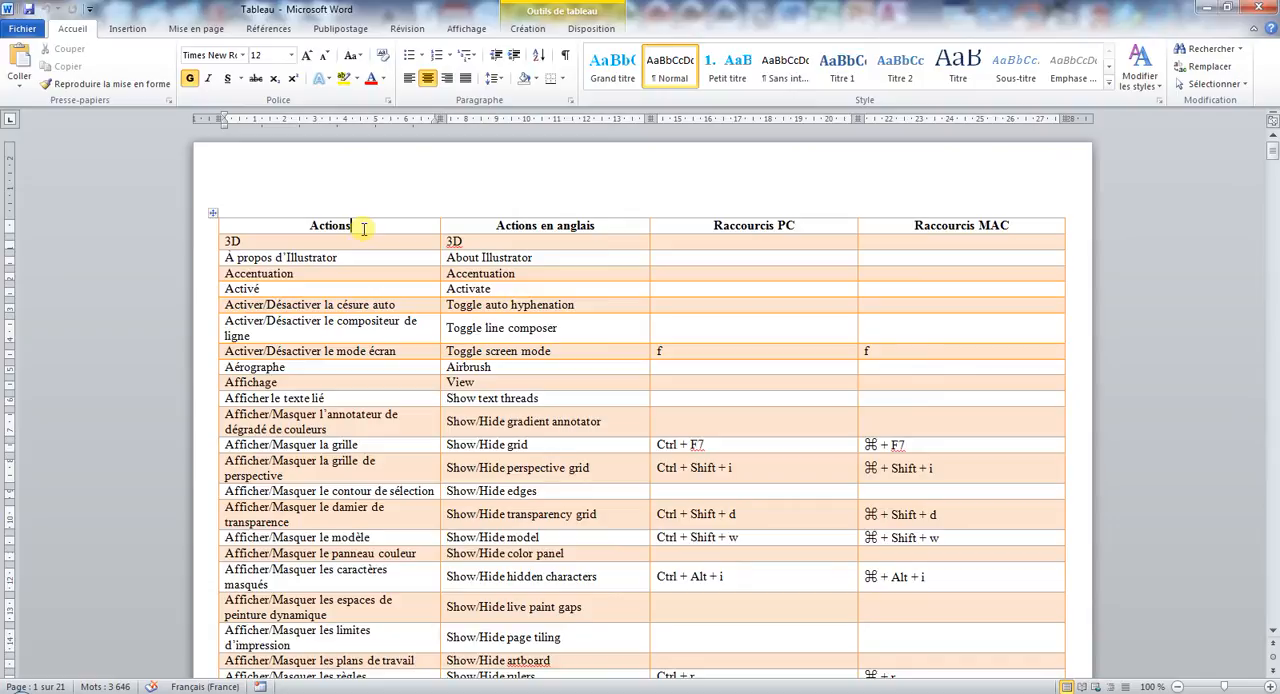
- Set the table's first row to repeat as a header row at the start of each page
{"action": "scroll", "coordinate": [364, 229], "scroll_direction": "down", "scroll_amount": 10}
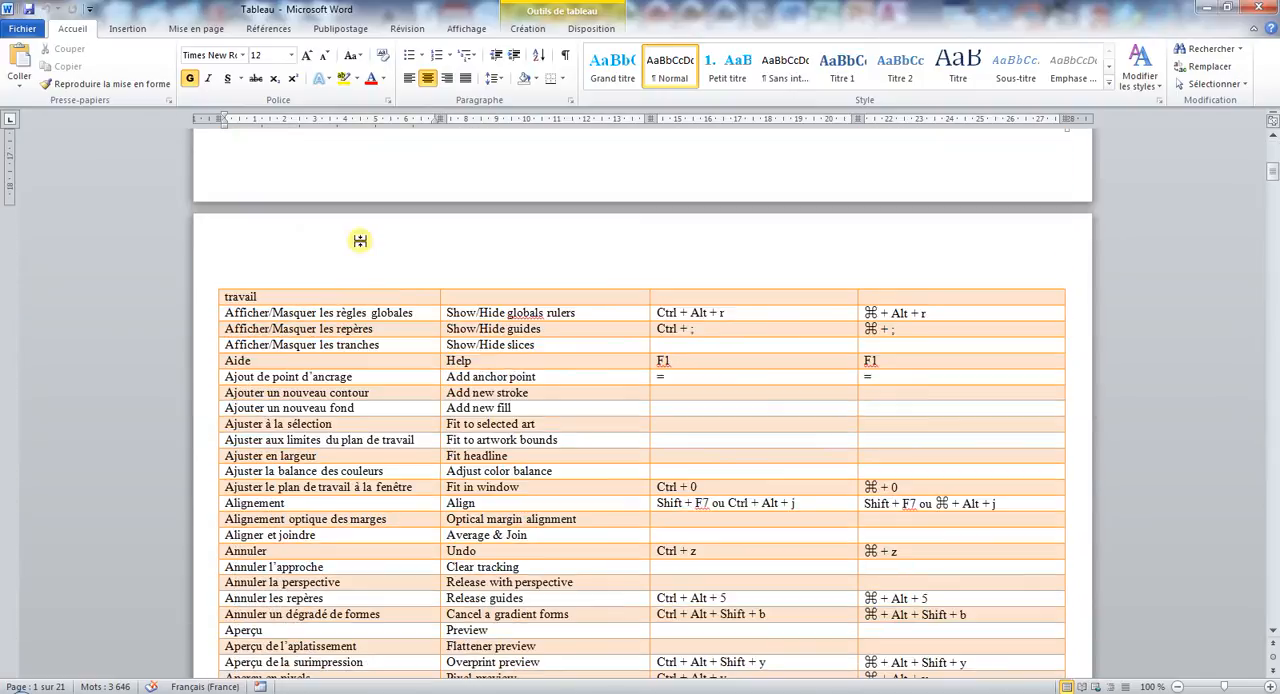
{"action": "scroll", "coordinate": [556, 297], "scroll_direction": "down", "scroll_amount": 10}
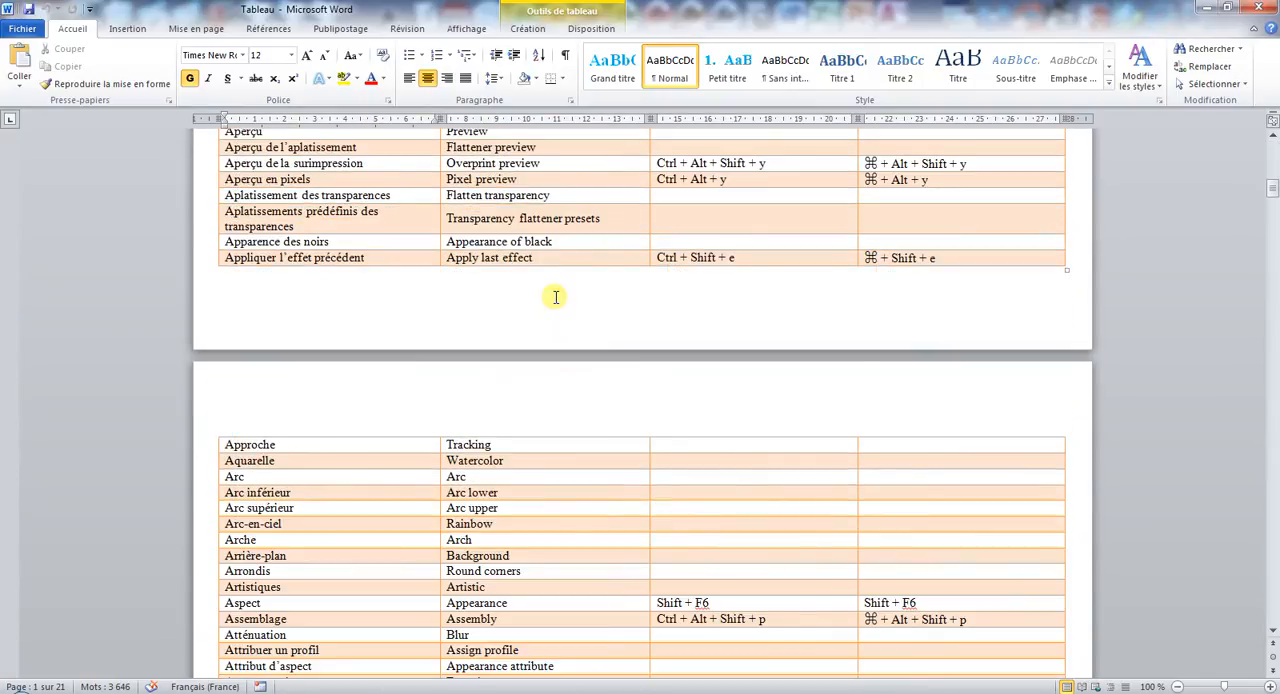
{"action": "scroll", "coordinate": [553, 295], "scroll_direction": "up", "scroll_amount": 16}
{"action": "scroll", "coordinate": [553, 295], "scroll_direction": "up", "scroll_amount": 5}
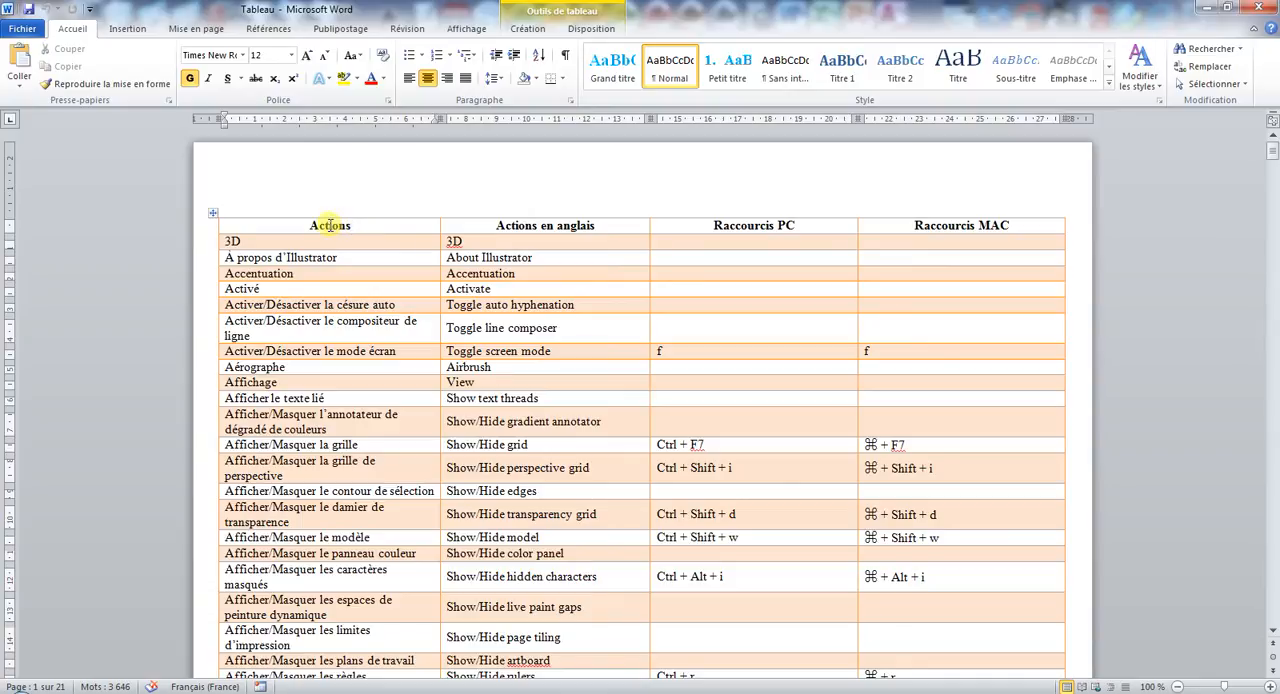
{"action": "left_click", "coordinate": [208, 229]}
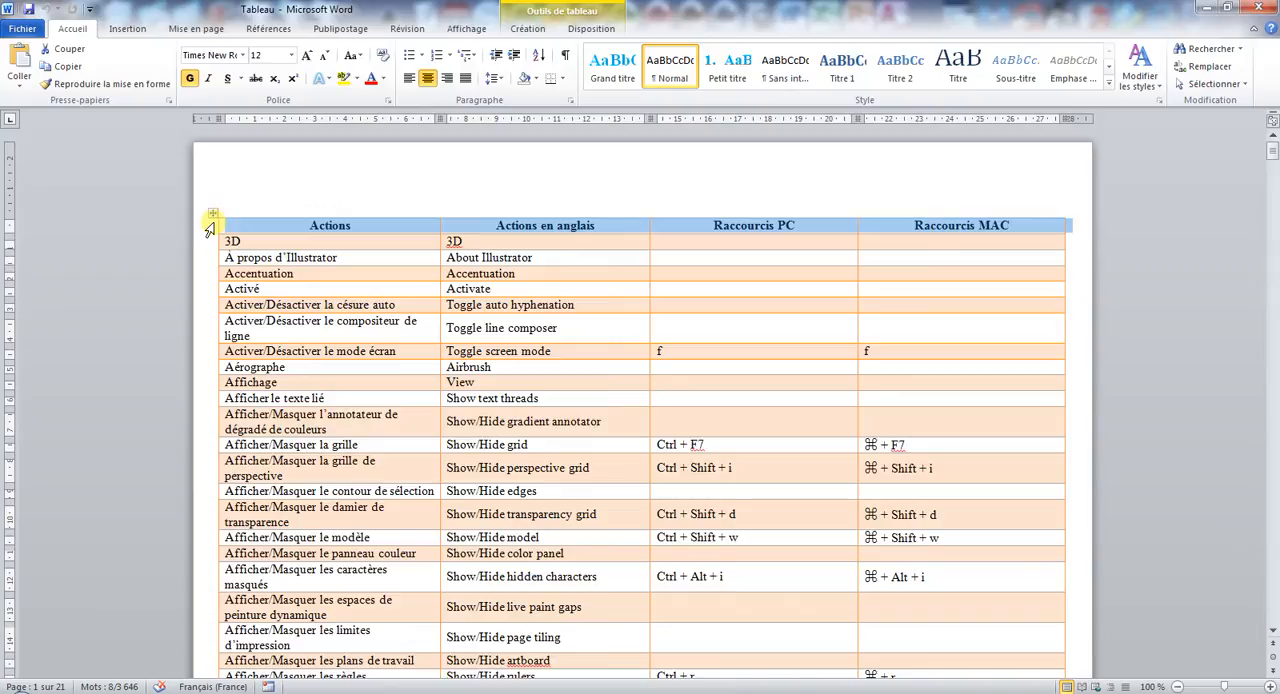
{"action": "right_click", "coordinate": [208, 229]}
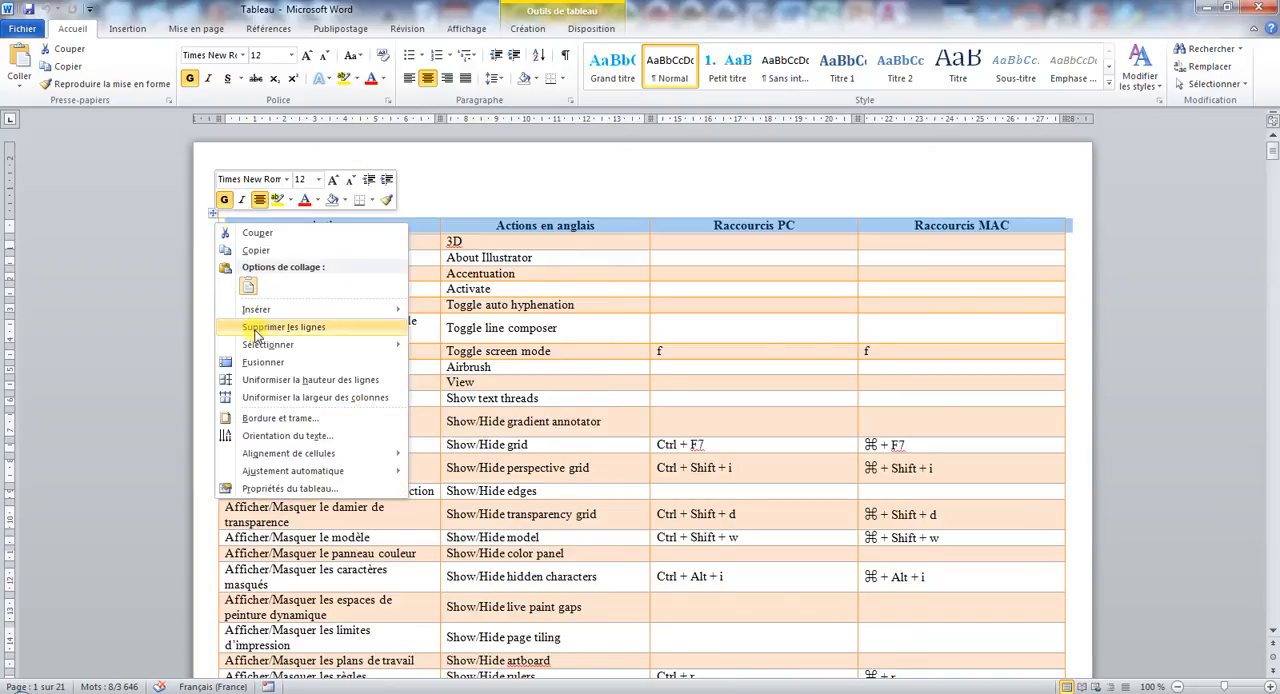
{"action": "left_click", "coordinate": [288, 488]}
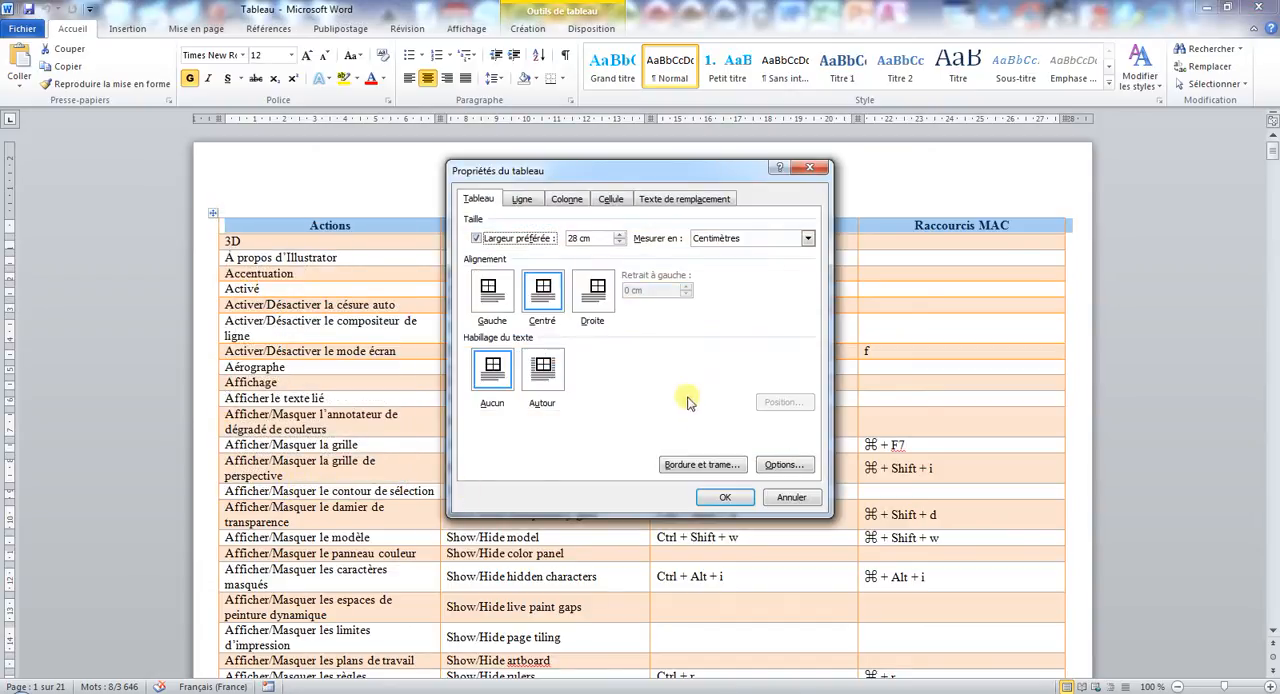
{"action": "left_click", "coordinate": [534, 202]}
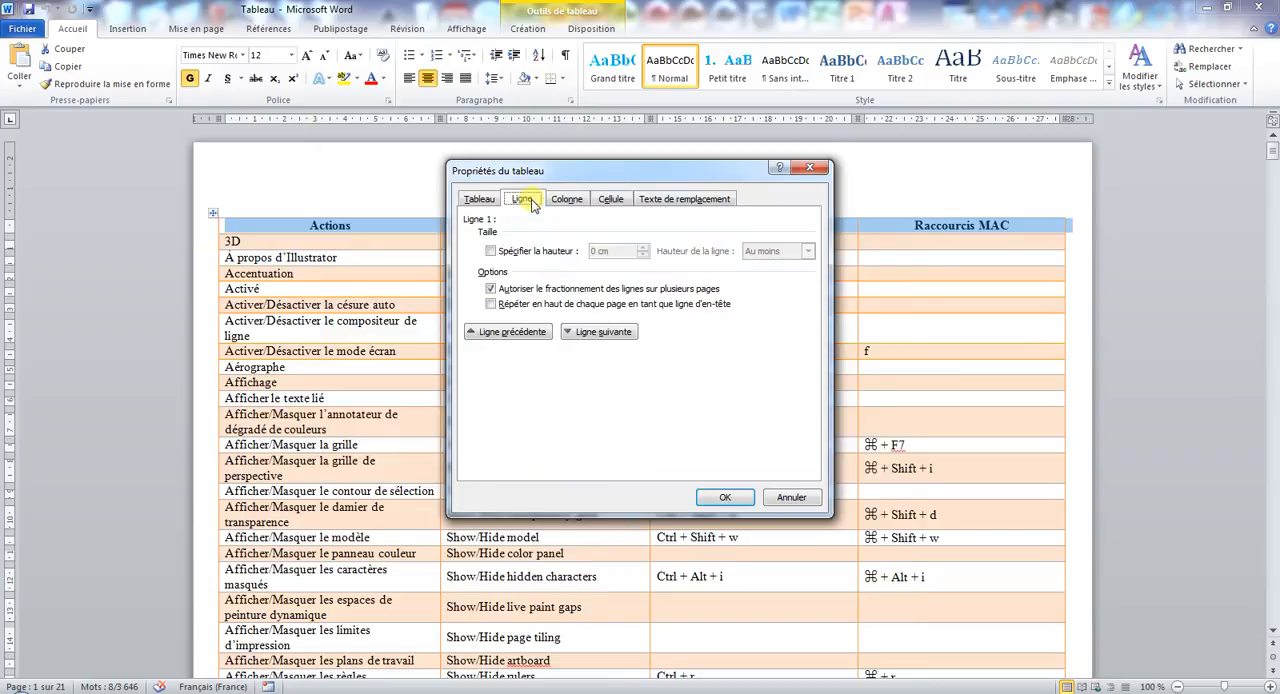
{"action": "left_click", "coordinate": [520, 307]}
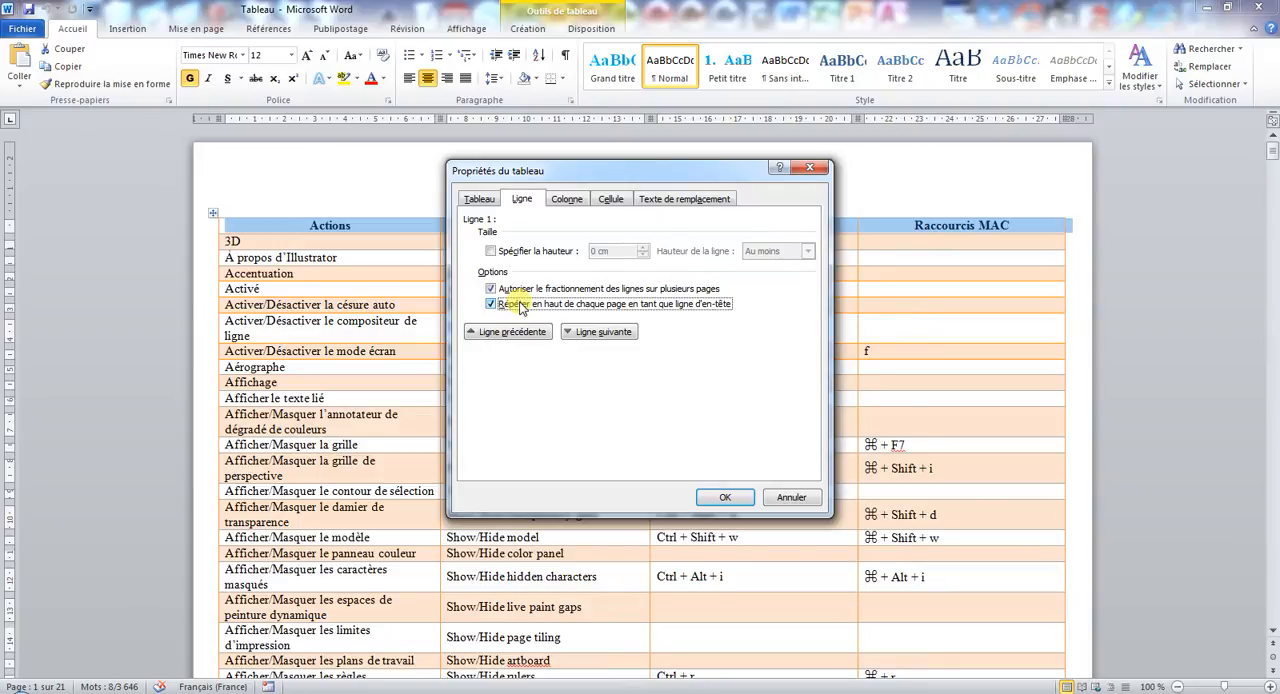
{"action": "left_click", "coordinate": [708, 498]}
{"action": "scroll", "coordinate": [705, 503], "scroll_direction": "down", "scroll_amount": 15}
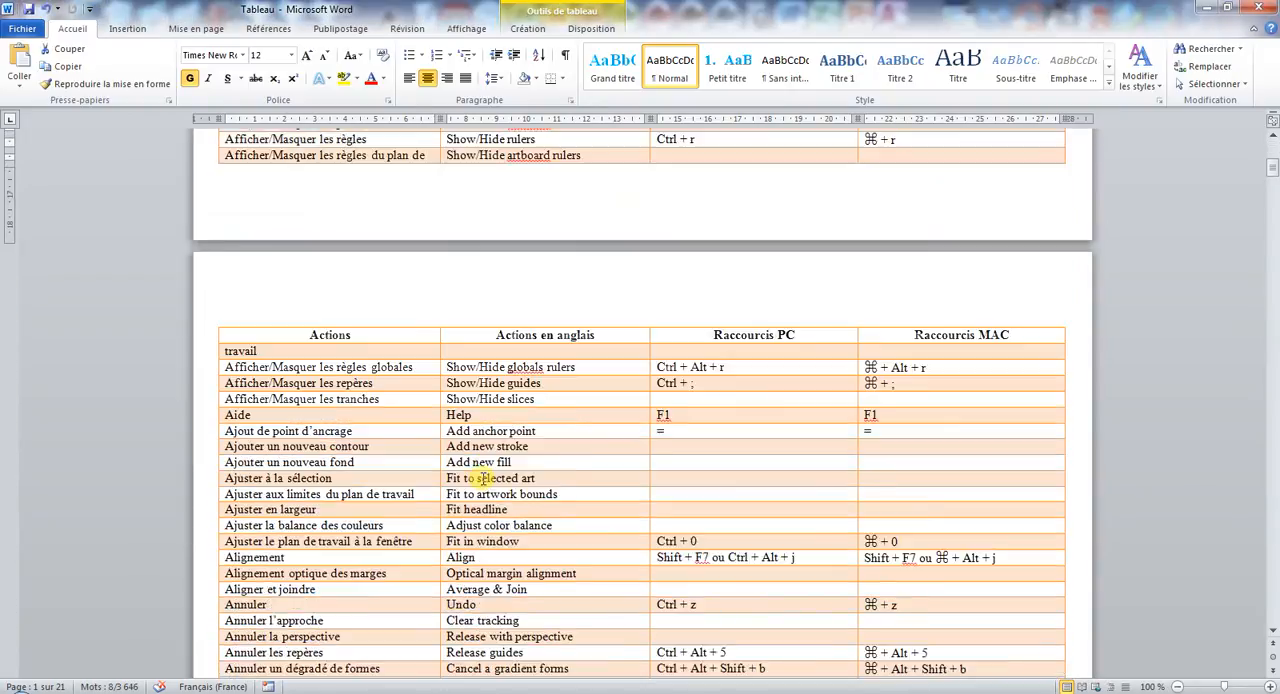
{"action": "scroll", "coordinate": [486, 477], "scroll_direction": "down", "scroll_amount": 5}
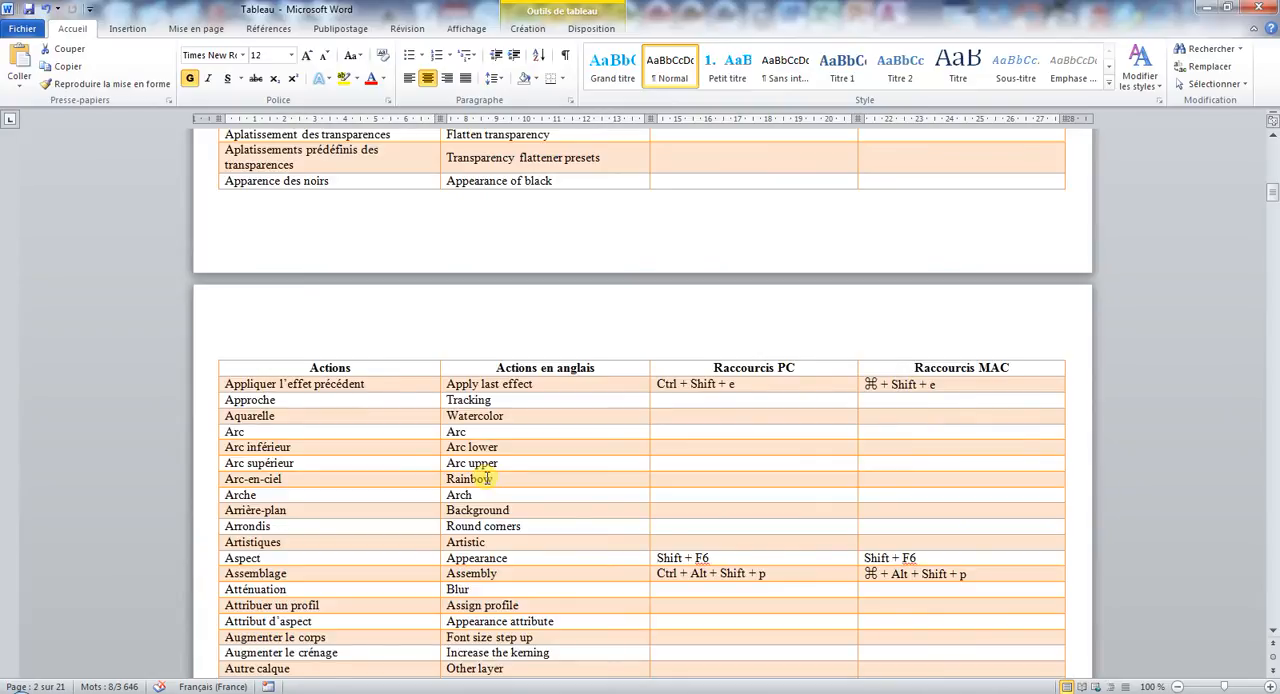
- Colour the "Actions" column heading red in the table's first row and extend its text to "Actions 2"
{"action": "left_click", "coordinate": [330, 367]}
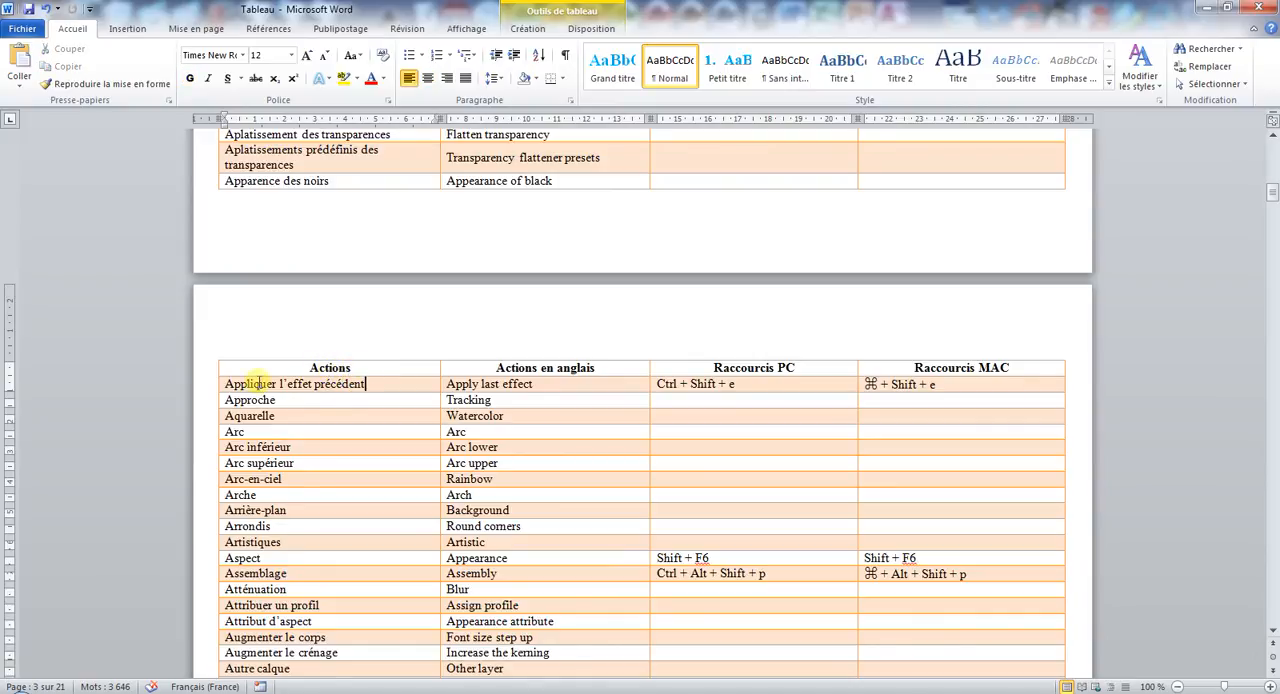
{"action": "left_click", "coordinate": [372, 383]}
{"action": "scroll", "coordinate": [372, 383], "scroll_direction": "up", "scroll_amount": 5}
{"action": "scroll", "coordinate": [372, 383], "scroll_direction": "up", "scroll_amount": 20}
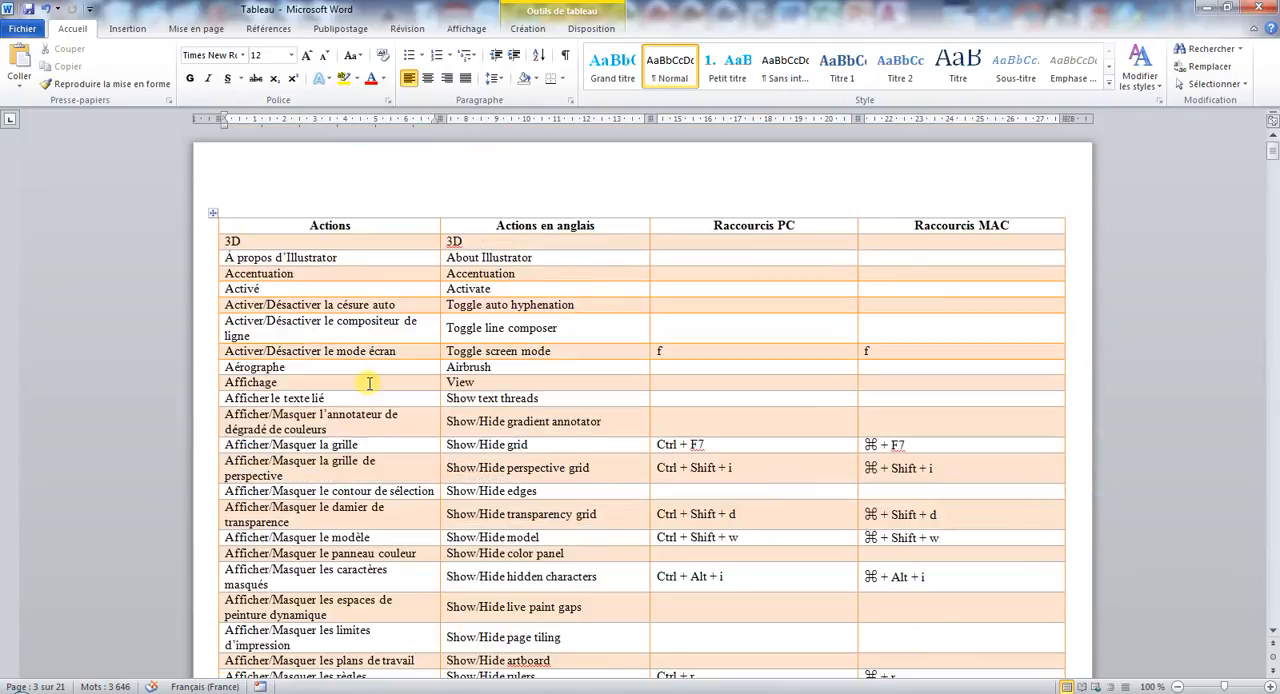
{"action": "left_click", "coordinate": [329, 213]}
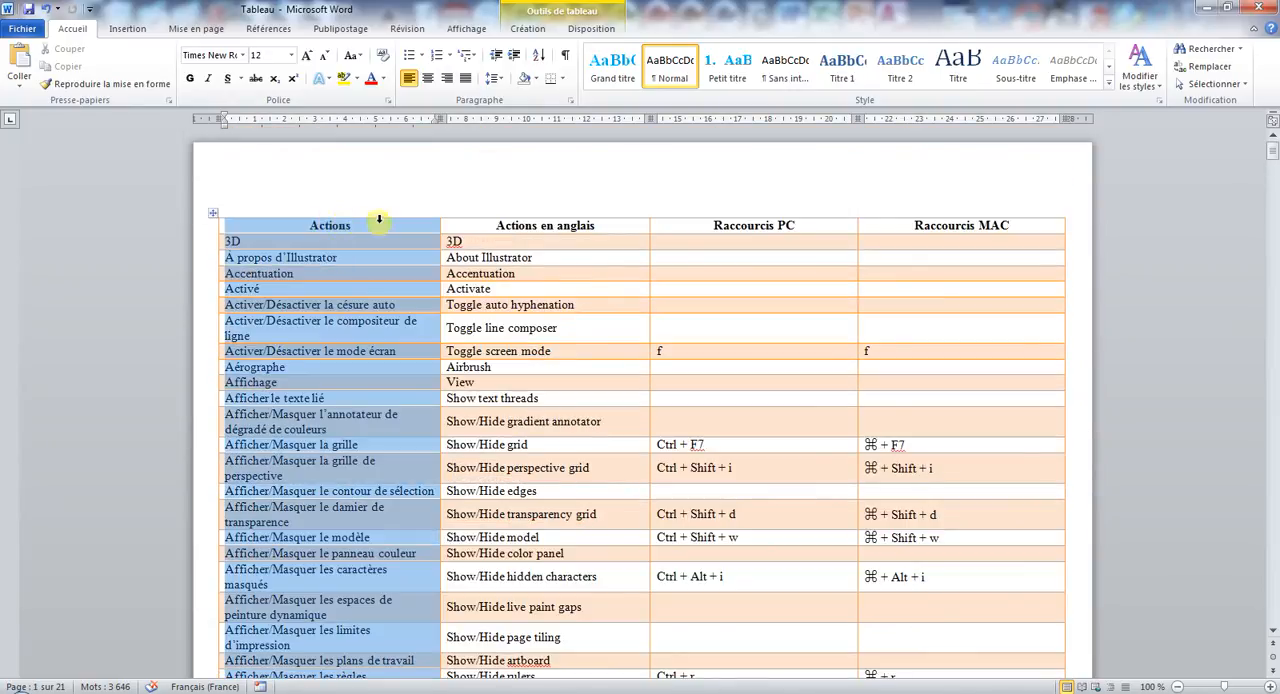
{"action": "left_click", "coordinate": [380, 228]}
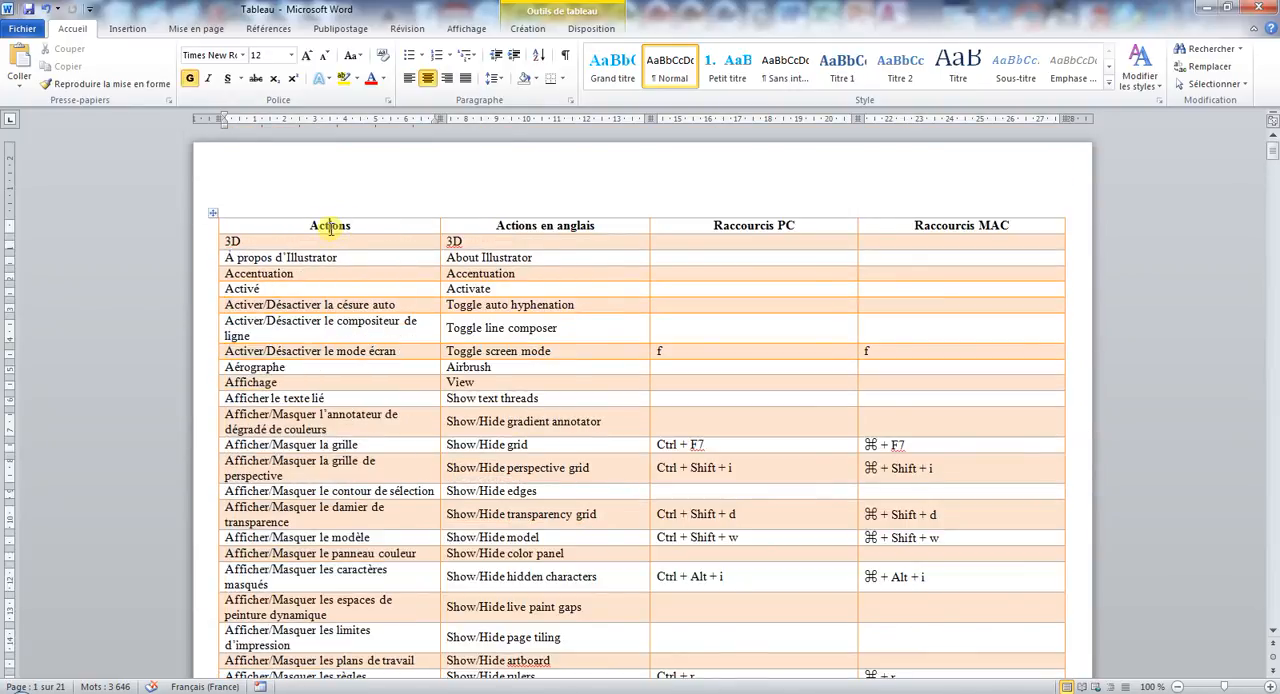
{"action": "double_click", "coordinate": [330, 225]}
{"action": "left_click", "coordinate": [370, 78]}
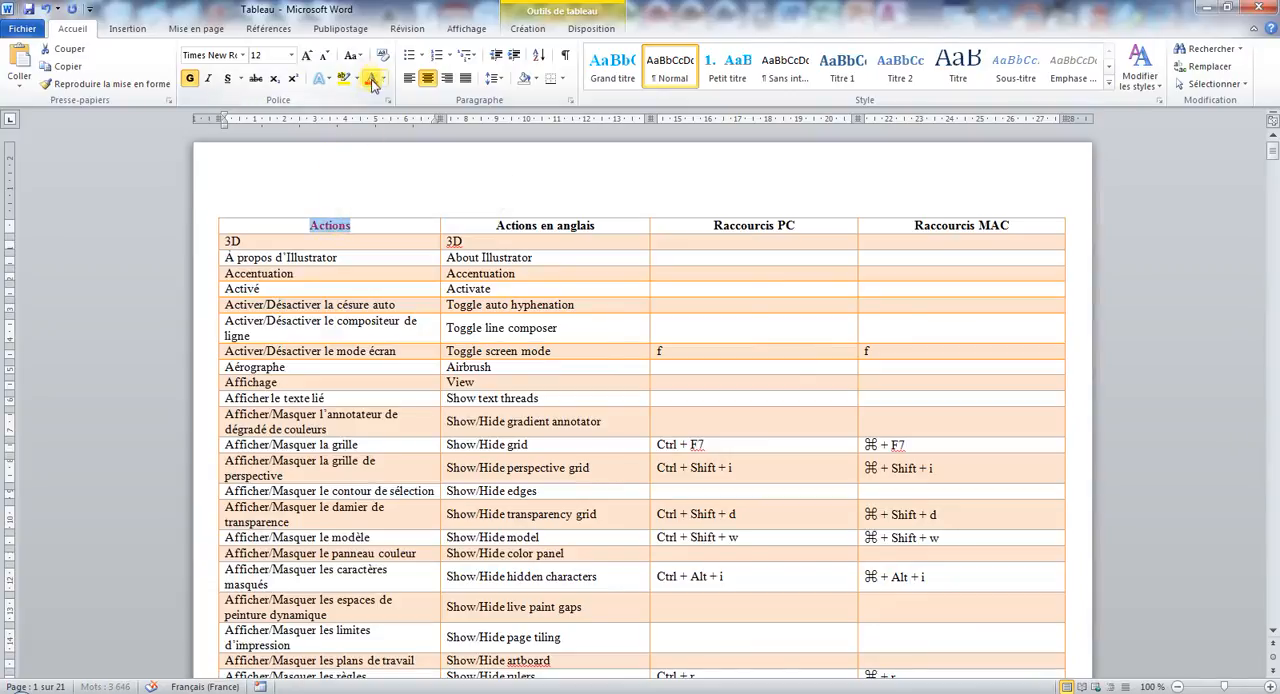
{"action": "left_click", "coordinate": [368, 227]}
{"action": "type", "text": "2"}
{"action": "scroll", "coordinate": [408, 606], "scroll_direction": "down", "scroll_amount": 8}
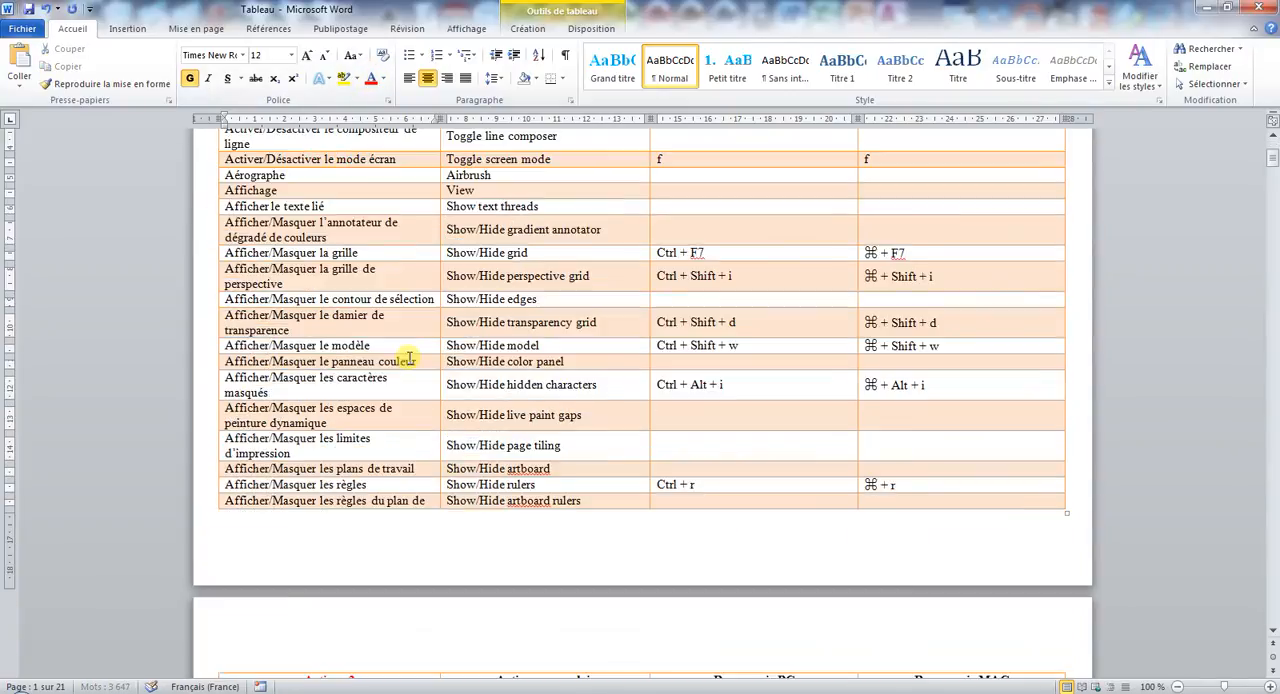
- Turn off repeating the table's first row as a header on each page and check the page break
{"action": "scroll", "coordinate": [350, 448], "scroll_direction": "up", "scroll_amount": 8}
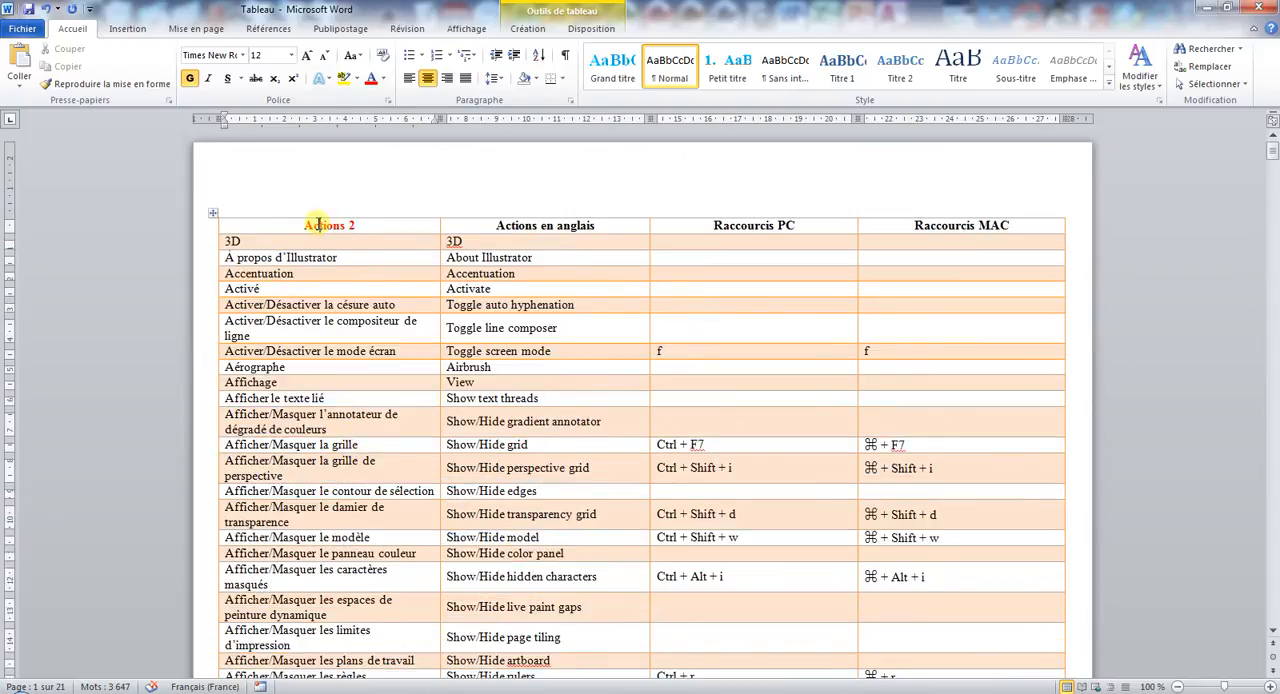
{"action": "left_click", "coordinate": [200, 232]}
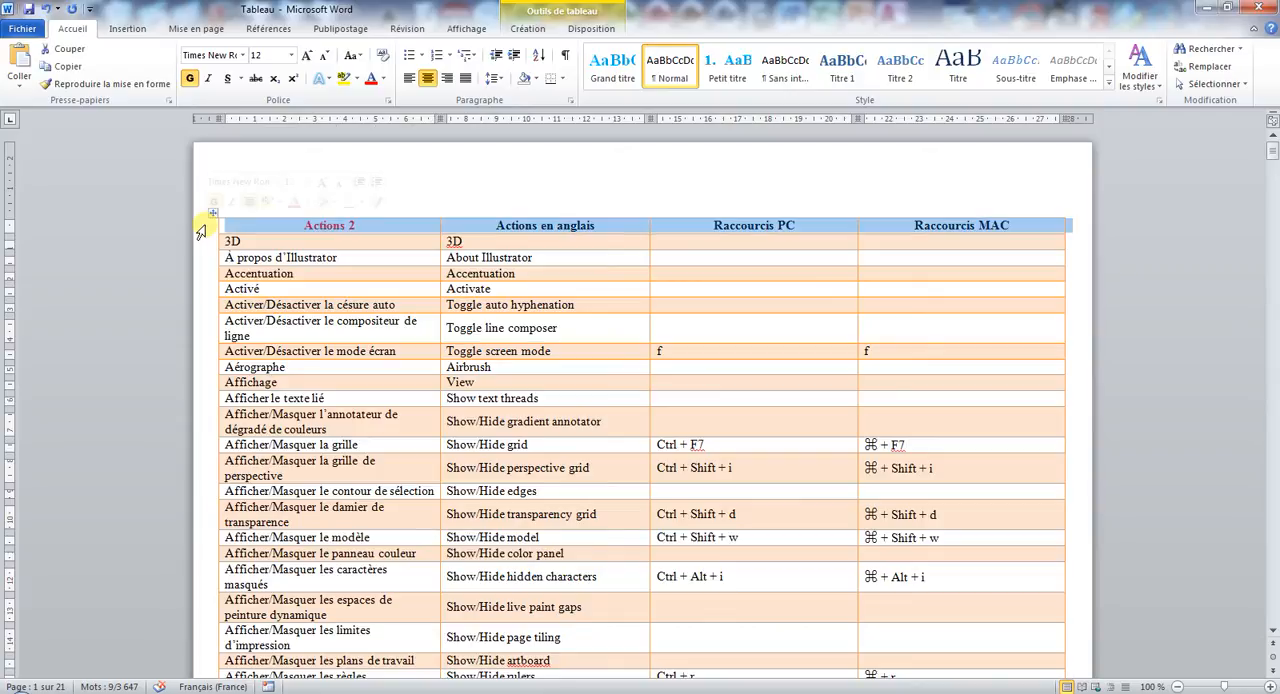
{"action": "right_click", "coordinate": [198, 231]}
{"action": "left_click", "coordinate": [319, 491]}
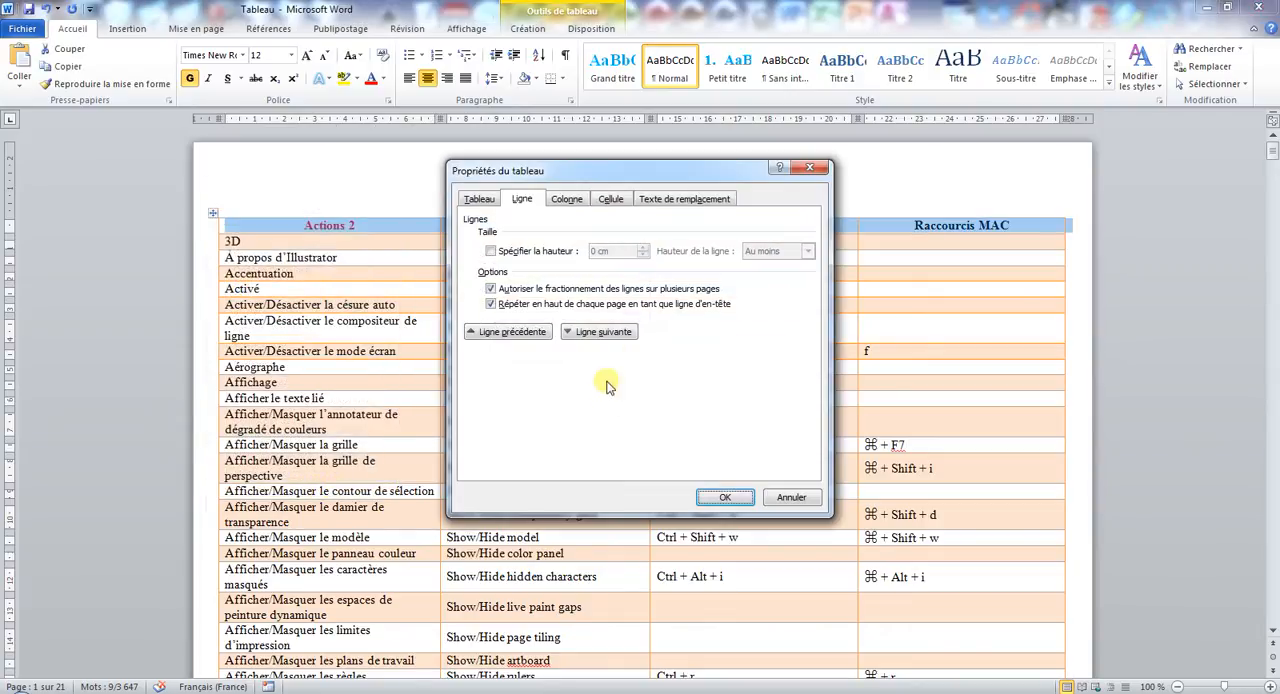
{"action": "left_click", "coordinate": [565, 304]}
{"action": "left_click", "coordinate": [722, 497]}
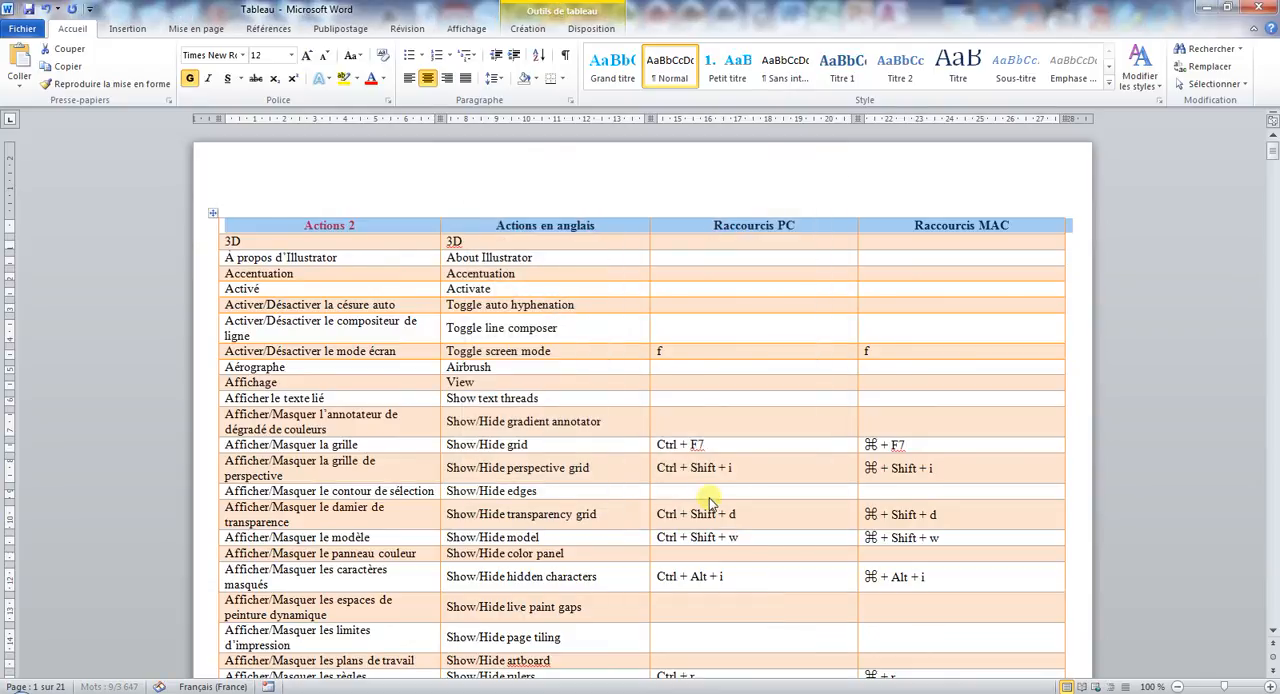
{"action": "scroll", "coordinate": [697, 483], "scroll_direction": "down", "scroll_amount": 4}
{"action": "scroll", "coordinate": [500, 350], "scroll_direction": "up", "scroll_amount": 4}
{"action": "scroll", "coordinate": [415, 363], "scroll_direction": "down", "scroll_amount": 10}
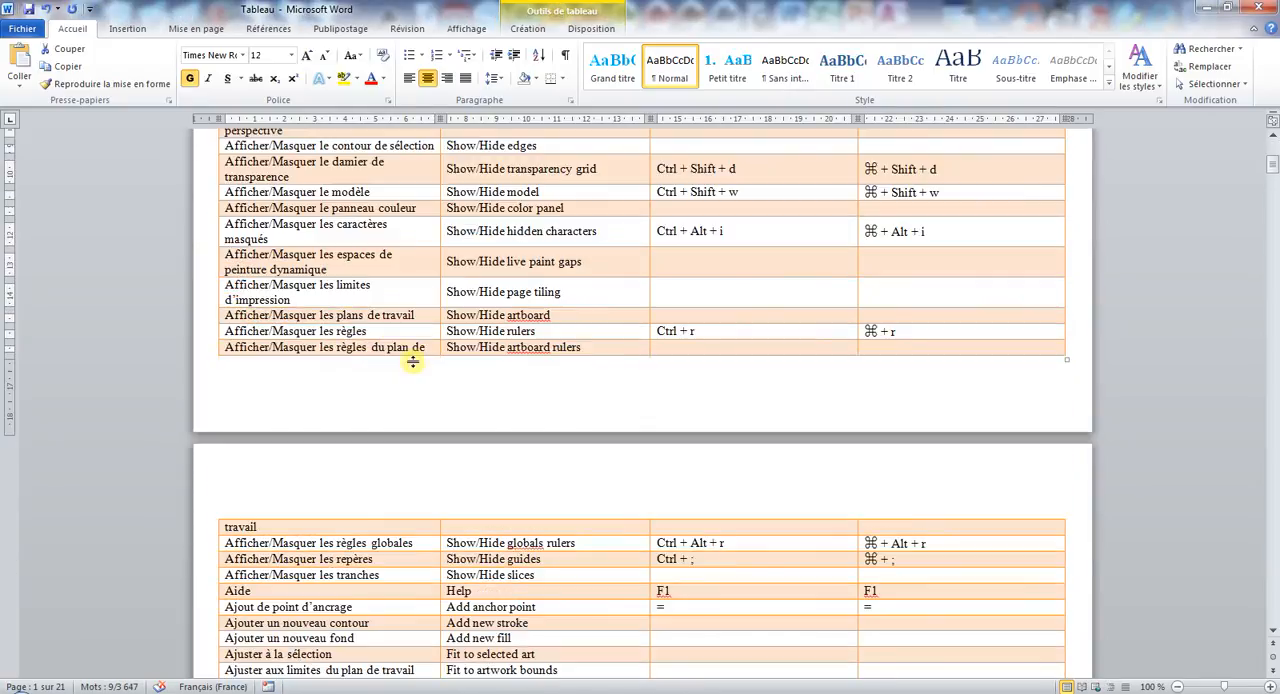
{"action": "scroll", "coordinate": [400, 345], "scroll_direction": "up", "scroll_amount": 10}
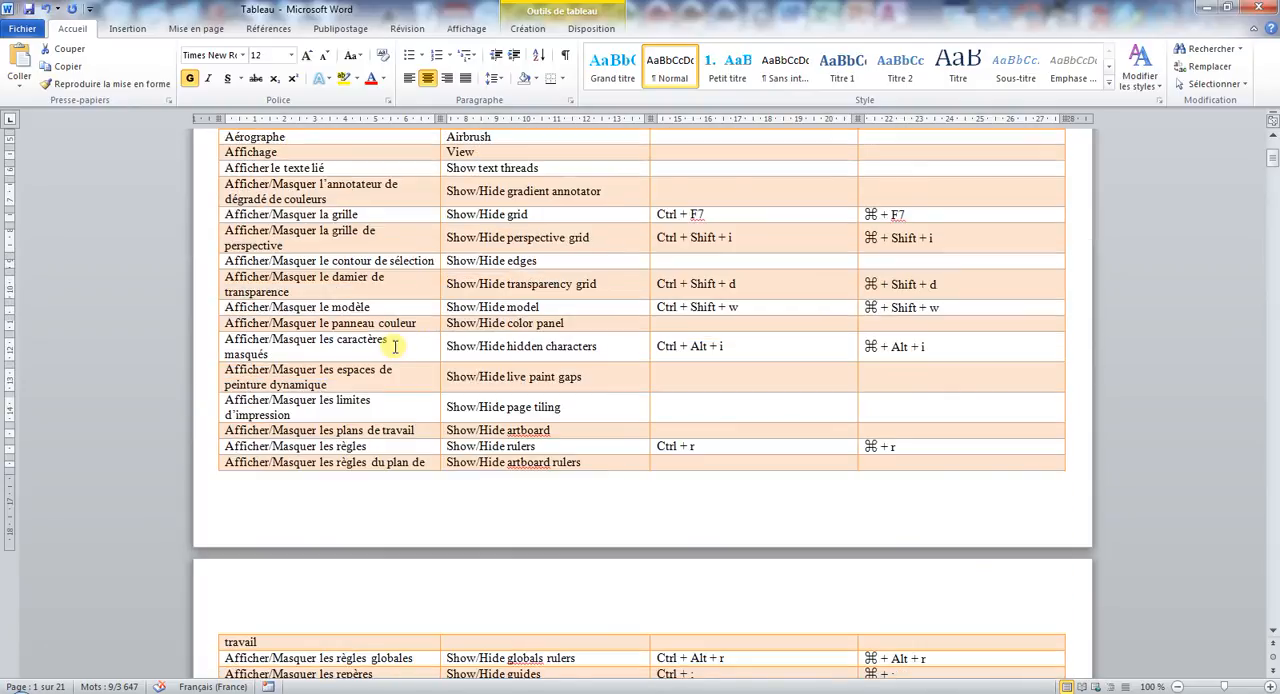
- Insert an empty row above "Afficher/Masquer les règles globales" on the second page of the table
{"action": "left_click", "coordinate": [343, 244]}
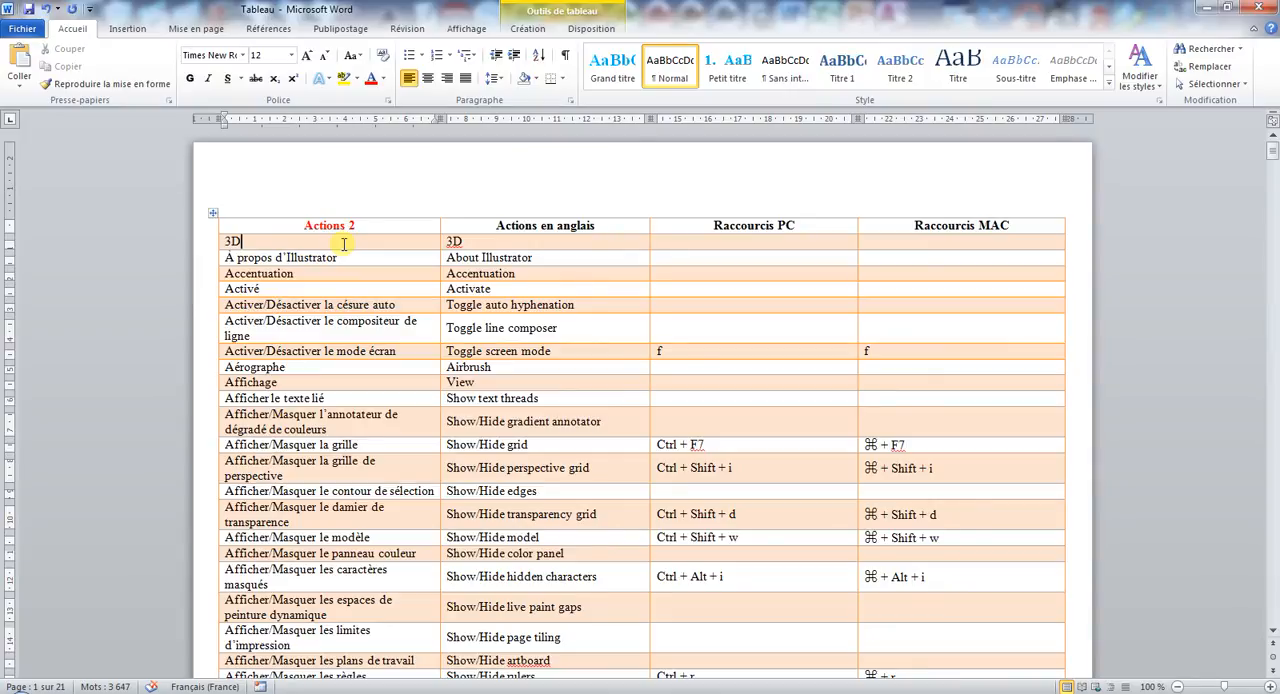
{"action": "scroll", "coordinate": [341, 280], "scroll_direction": "down", "scroll_amount": 10}
{"action": "left_click", "coordinate": [198, 390]}
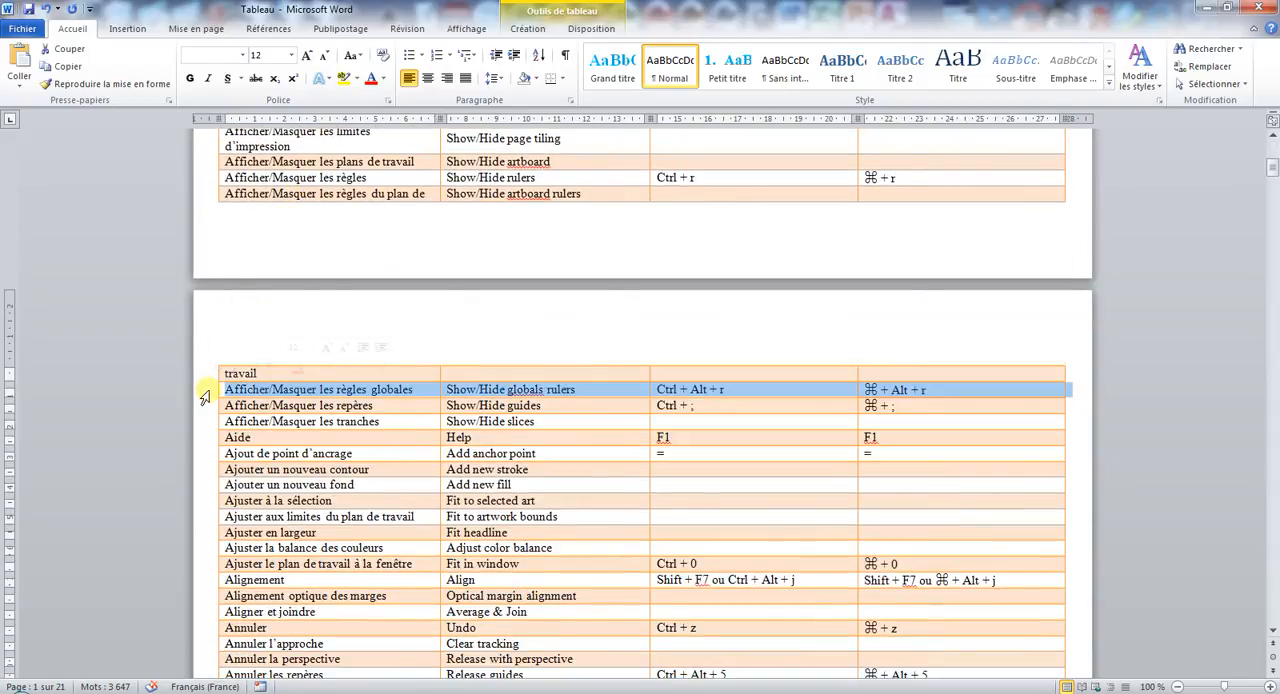
{"action": "right_click", "coordinate": [198, 390]}
{"action": "mouse_move", "coordinate": [310, 483]}
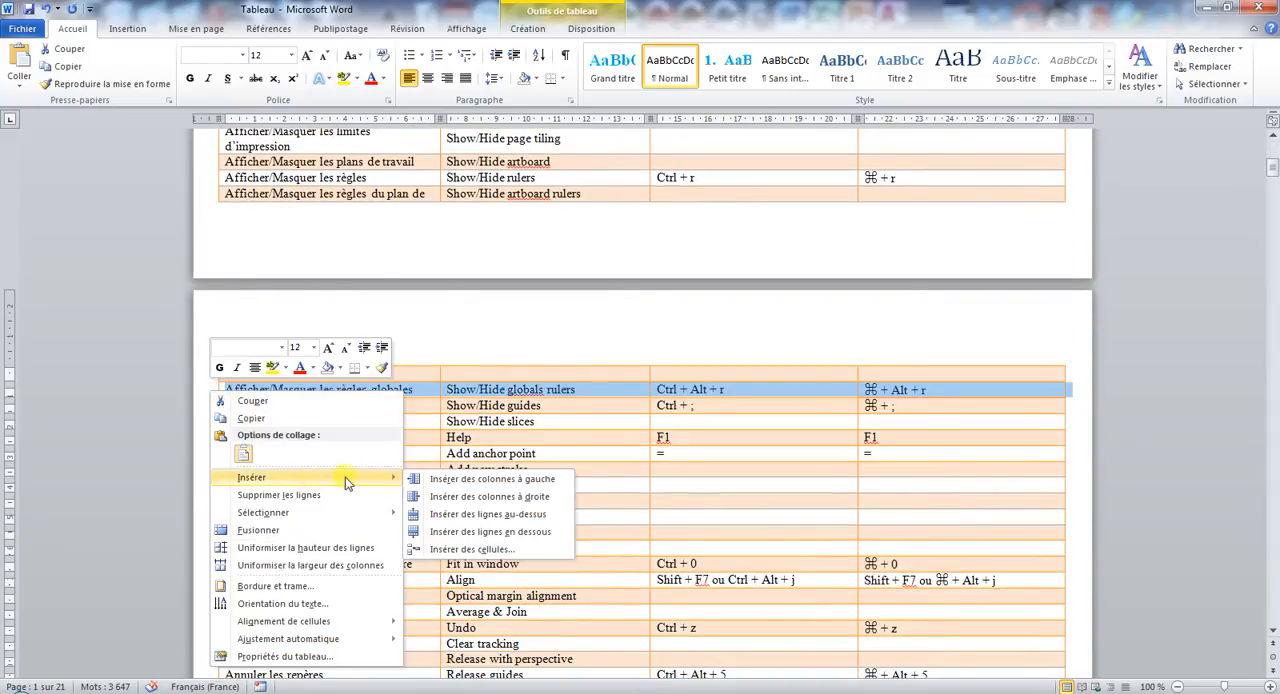
{"action": "left_click", "coordinate": [488, 514]}
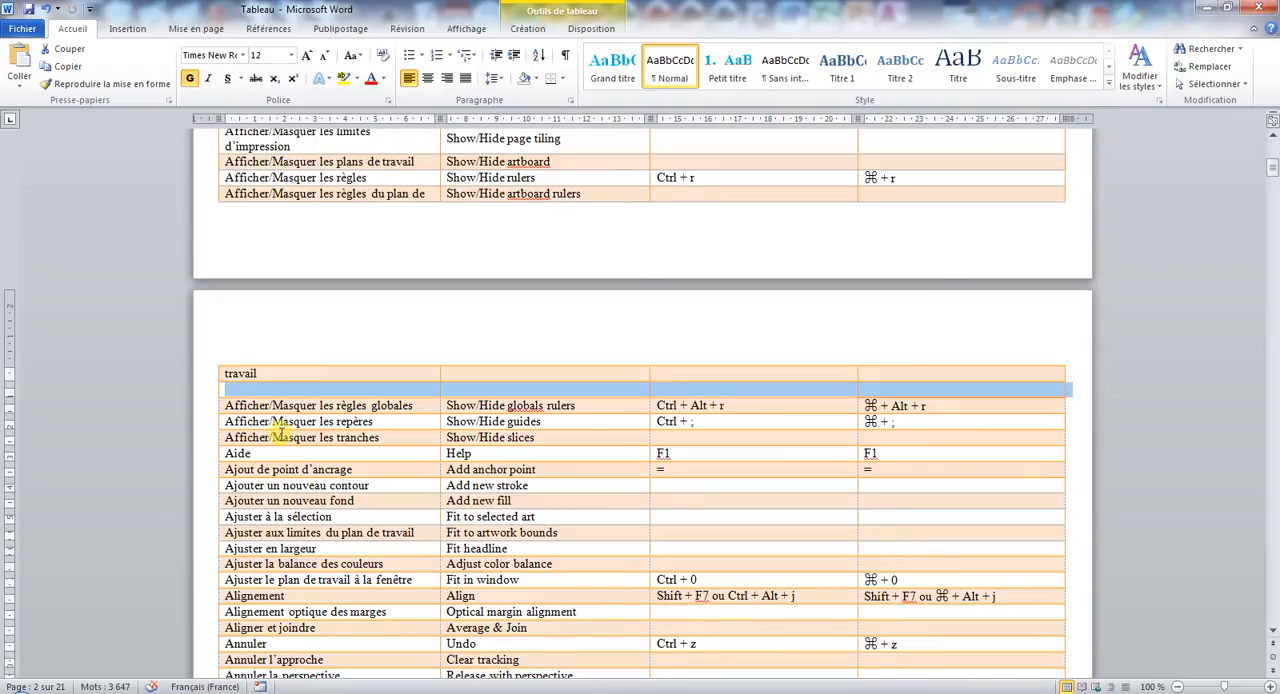
{"action": "left_click", "coordinate": [296, 388]}
{"action": "scroll", "coordinate": [298, 388], "scroll_direction": "up", "scroll_amount": 9}
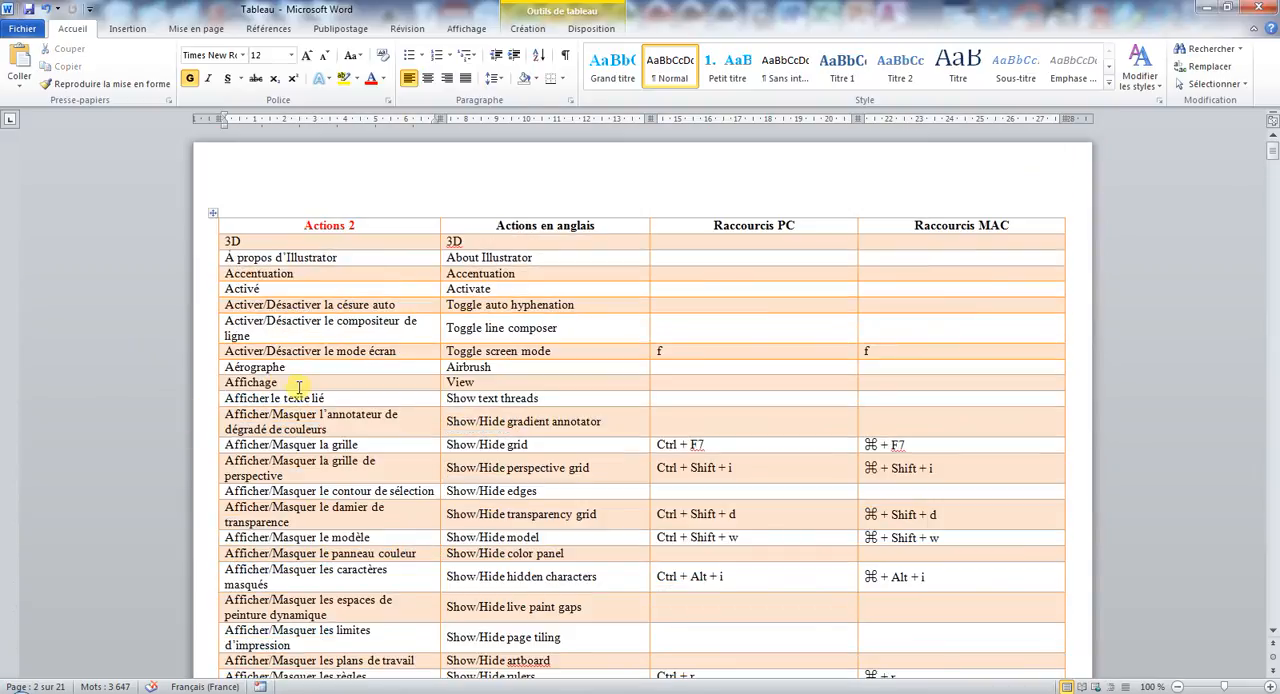
{"action": "left_click", "coordinate": [342, 227]}
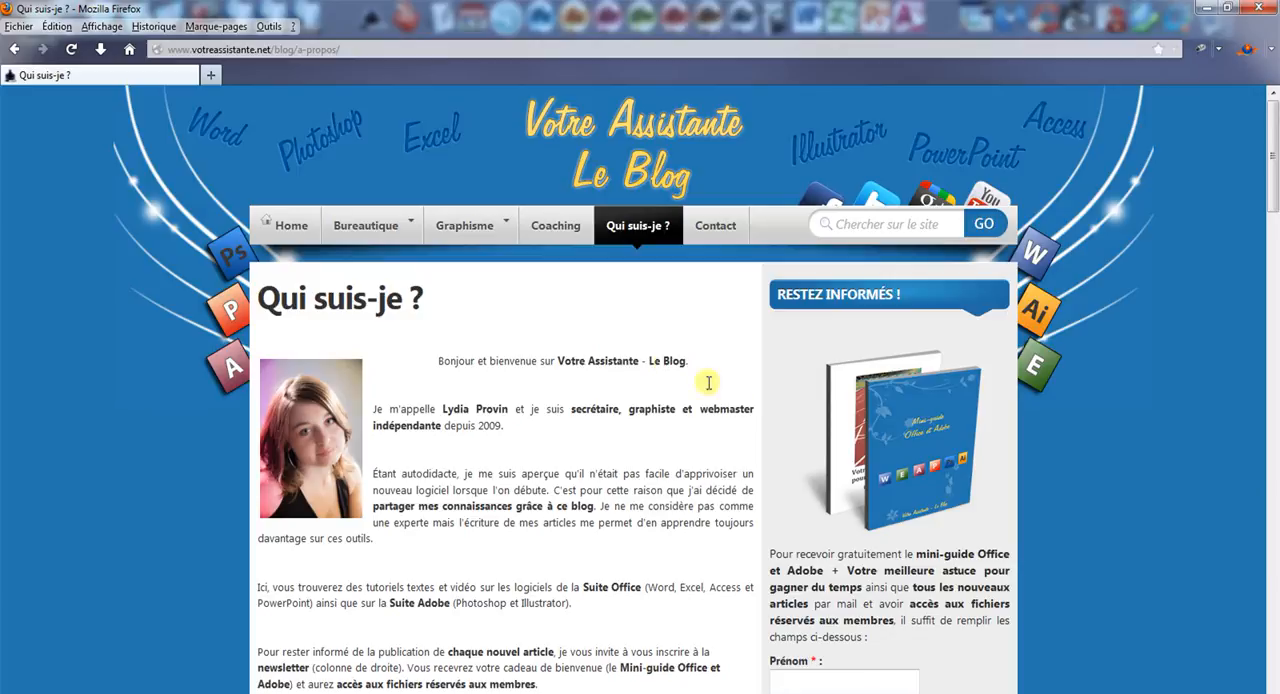
- Examine the newsletter sign-up form with its first name and email fields on the Votre Assistante blog in Firefox
{"action": "scroll", "coordinate": [850, 490], "scroll_direction": "down", "scroll_amount": 2}
{"action": "left_click", "coordinate": [836, 590]}
{"action": "left_click", "coordinate": [822, 637]}
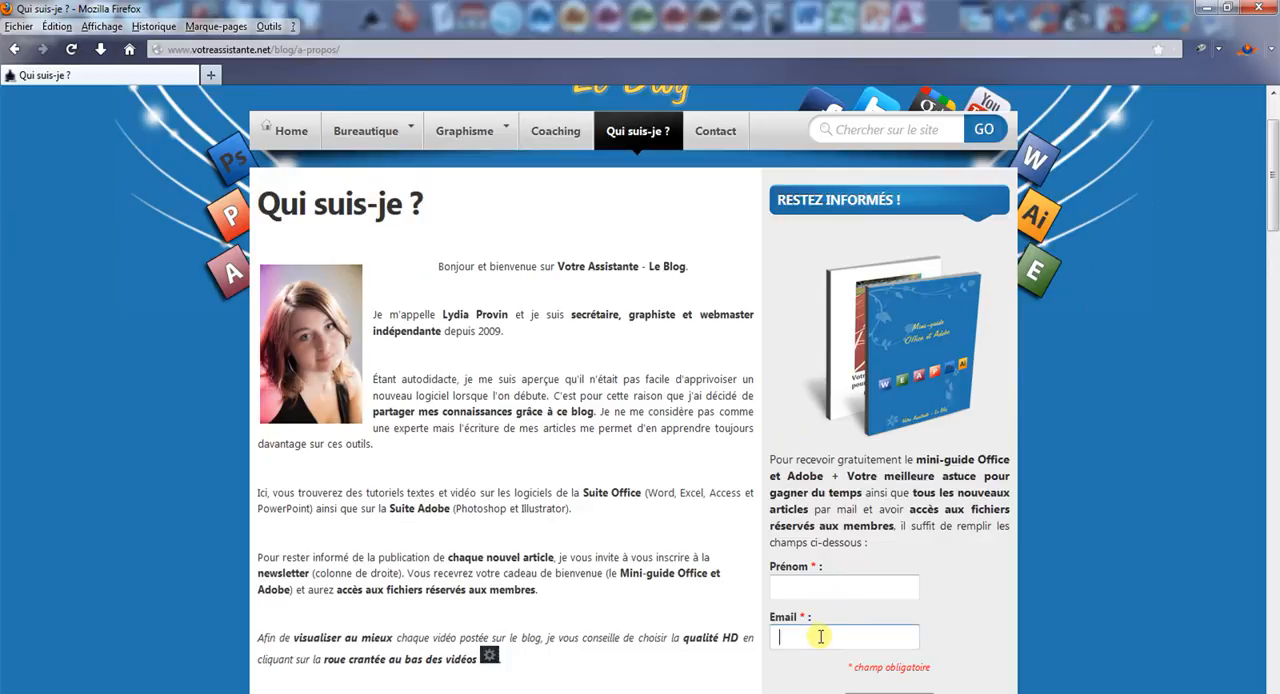
{"action": "scroll", "coordinate": [800, 636], "scroll_direction": "down", "scroll_amount": 2}
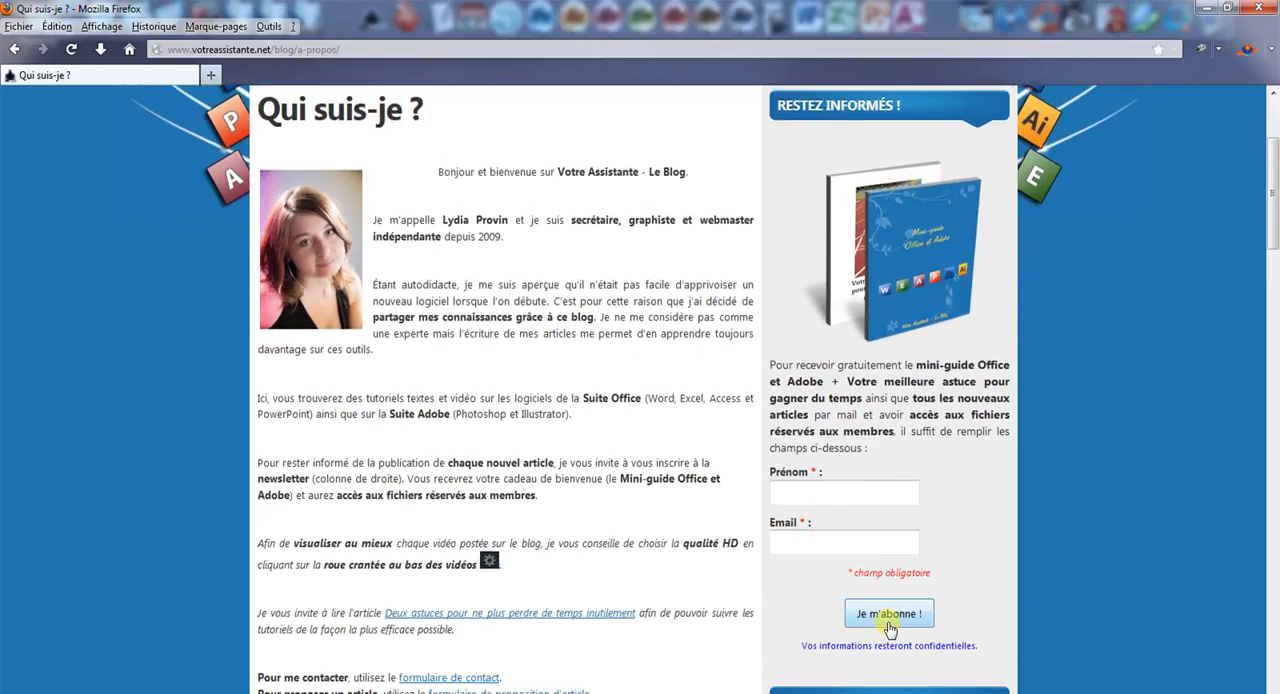
{"action": "scroll", "coordinate": [890, 628], "scroll_direction": "up", "scroll_amount": 4}
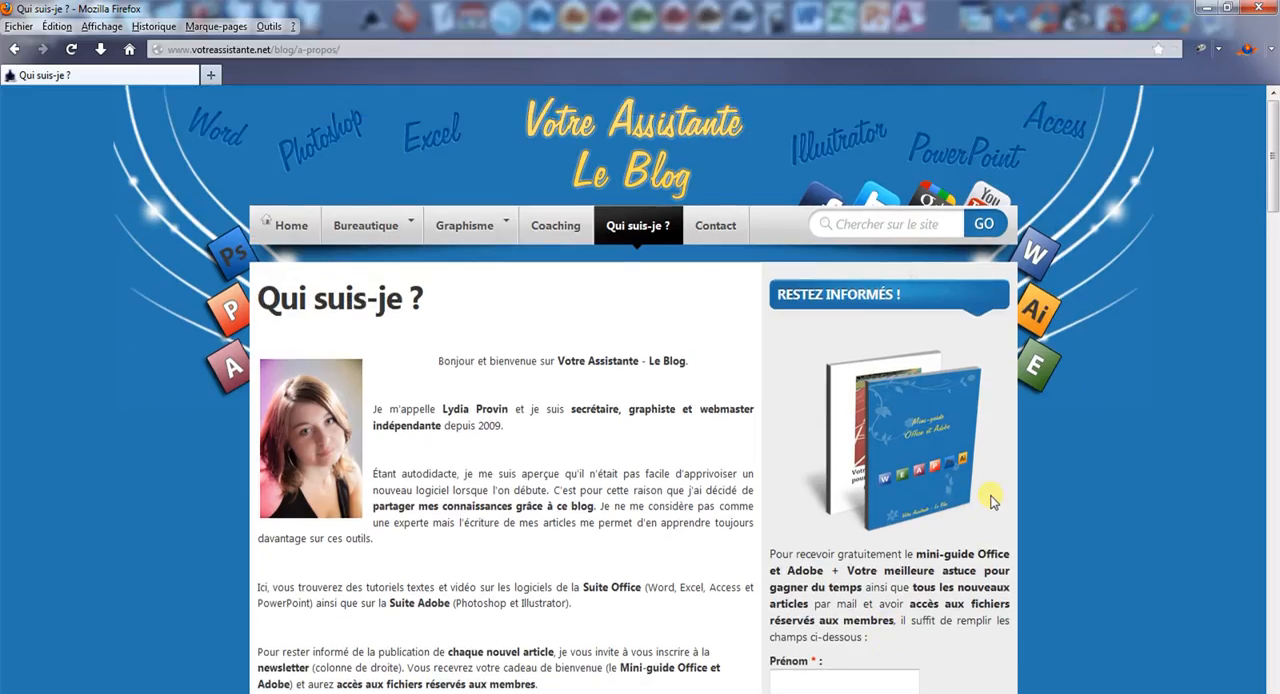